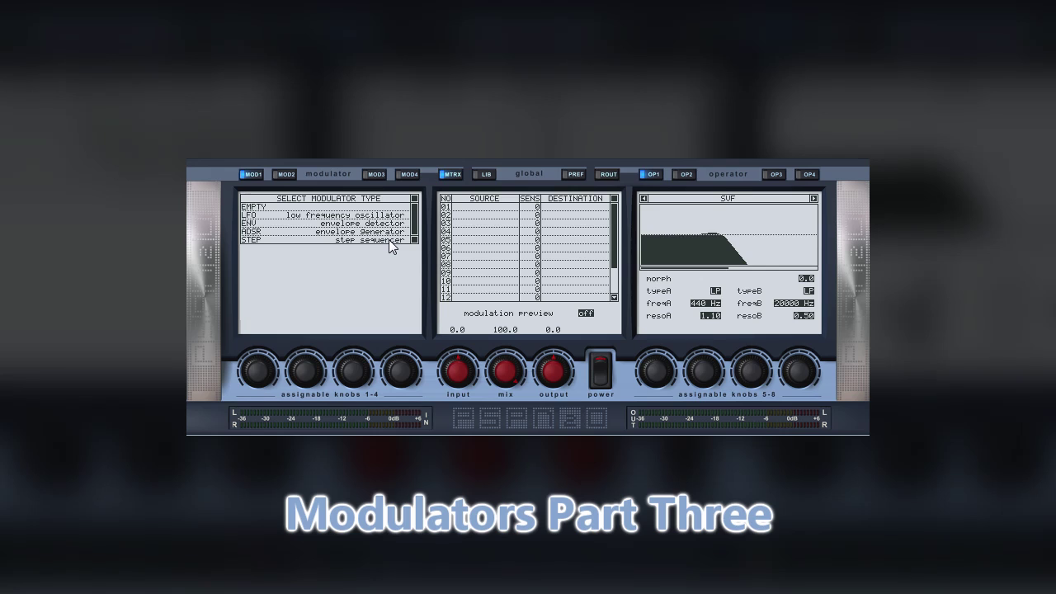
Make MOD1 a step sequencer and set MOD1 STEP as the source of slots 01 and 02
left_click(389, 239)
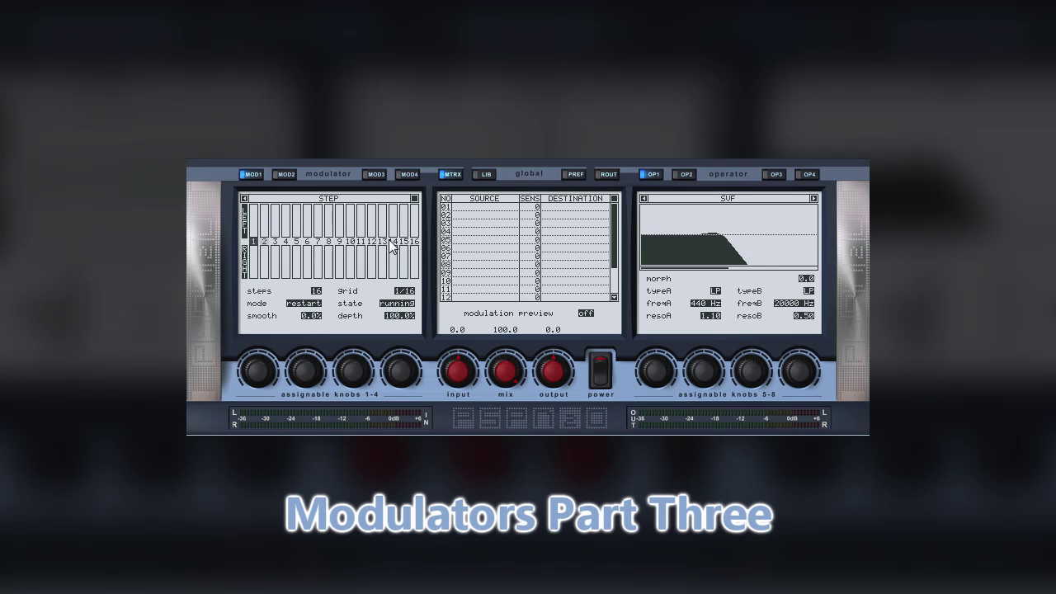
left_click(498, 214)
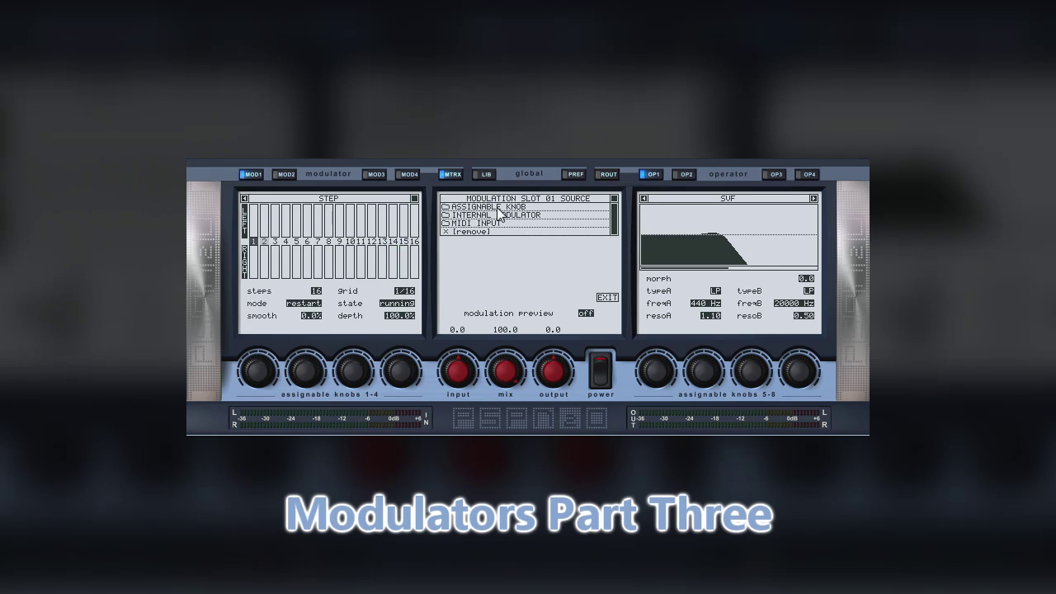
left_click(494, 211)
left_click(485, 211)
left_click(484, 213)
left_click(487, 216)
left_click(487, 216)
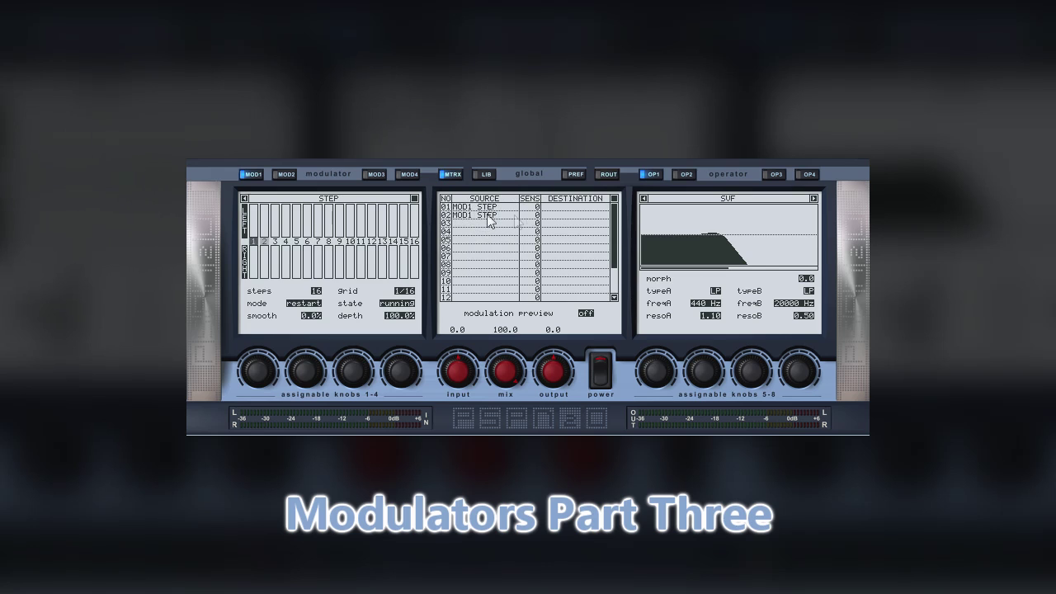
Set slot 01's destination to OP1 (SVF) freqA and slot 02's to OP1 resoA
left_click(553, 208)
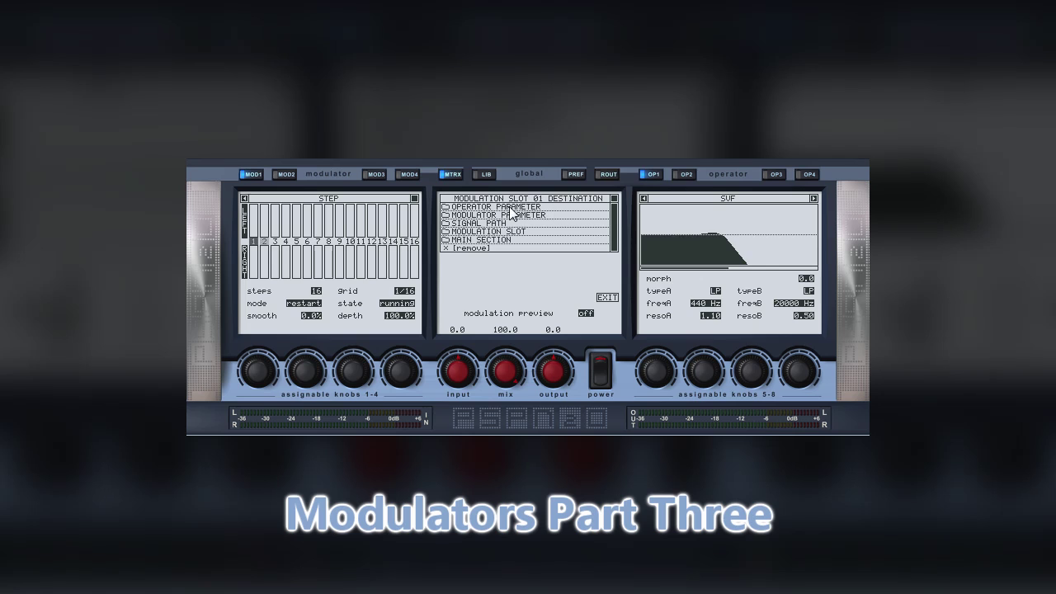
left_click(513, 207)
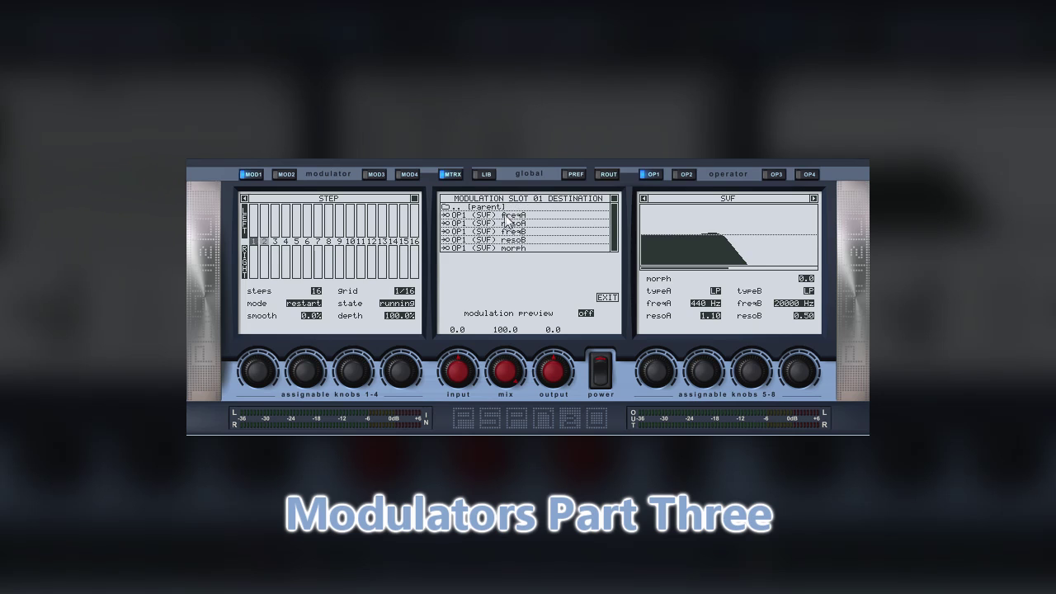
left_click(508, 217)
left_click(555, 214)
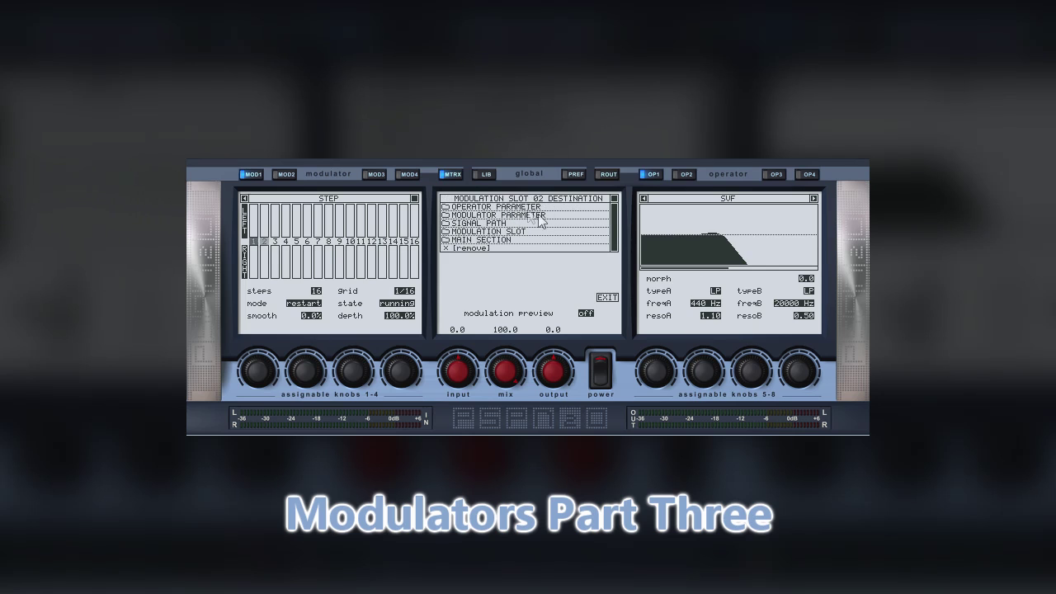
left_click(504, 208)
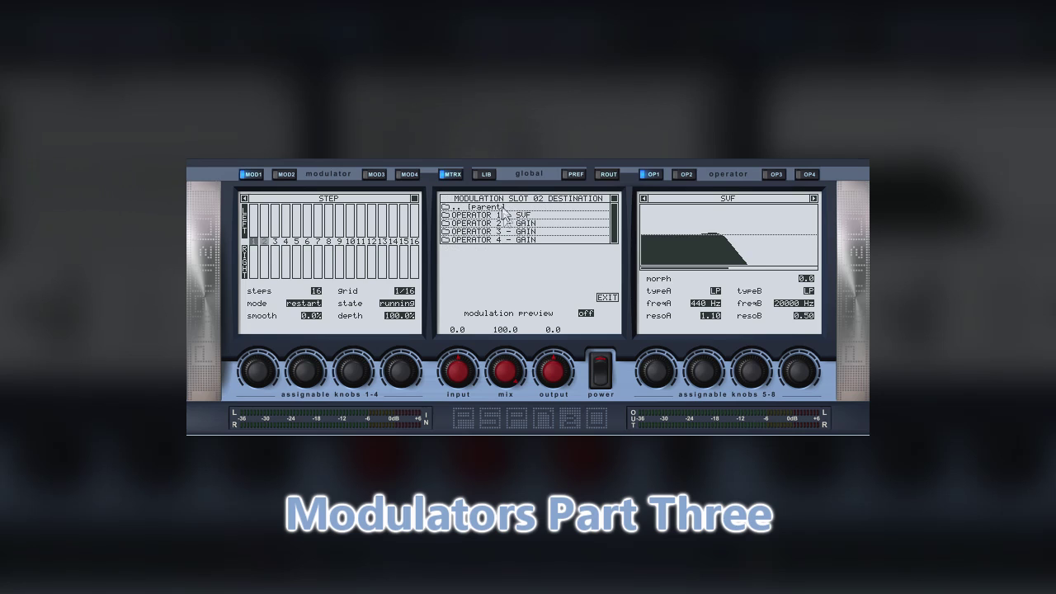
left_click(508, 216)
left_click(510, 225)
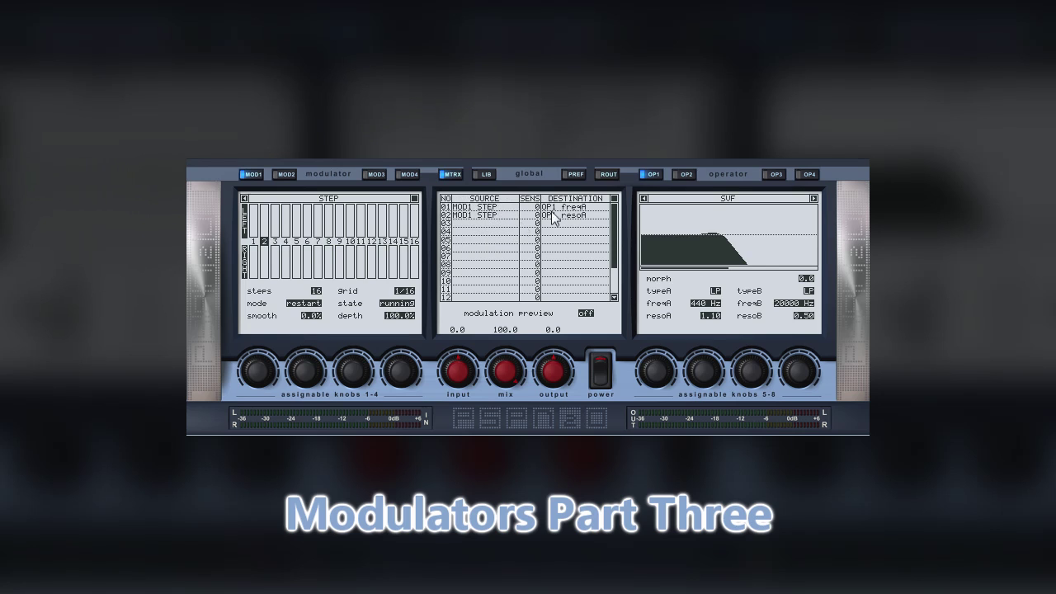
Set freqA modulation to -49 and resoA to +37, then draw LEFT-row steps and adjust smoothing
left_click_drag(530, 213, 539, 289)
mouse_move(533, 219)
left_mouse_down()
mouse_move(541, 181)
mouse_move(533, 211)
left_mouse_up()
left_click(260, 213)
mouse_move(278, 229)
left_mouse_down()
mouse_move(277, 209)
mouse_move(299, 220)
left_mouse_up()
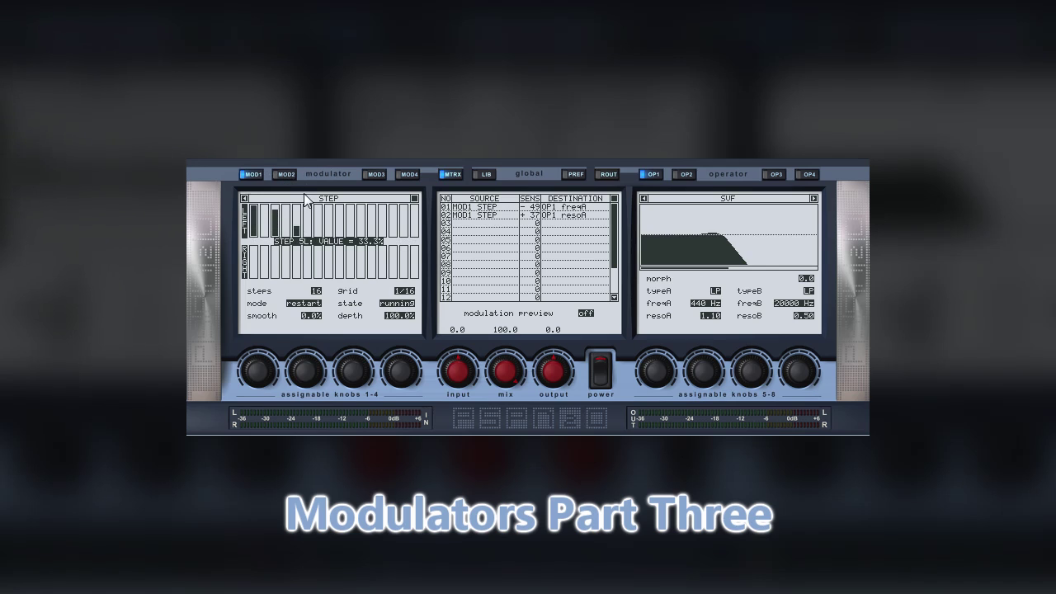
left_click(319, 233)
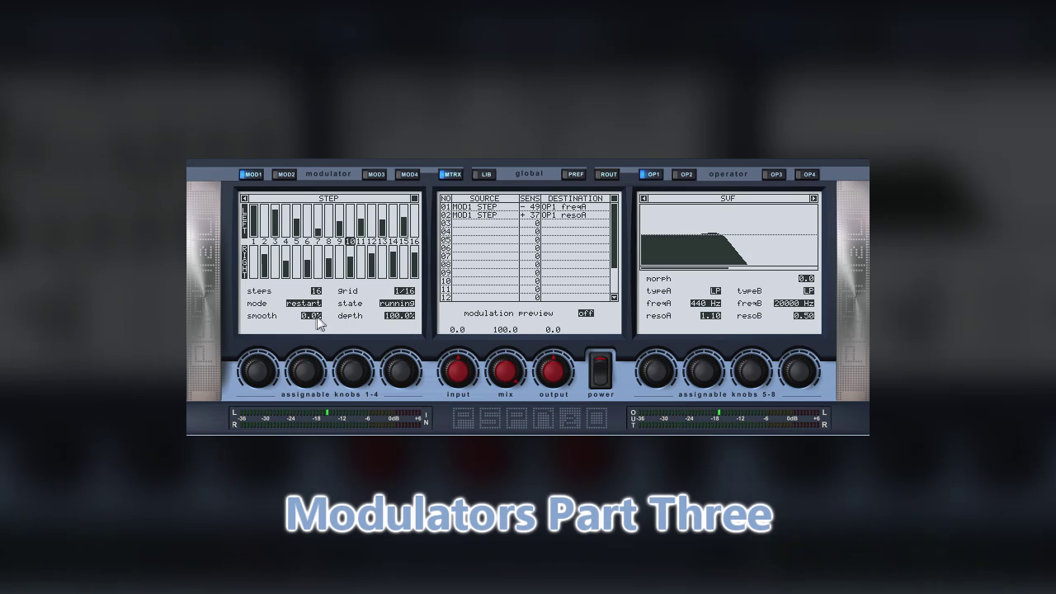
left_click_drag(314, 317, 326, 198)
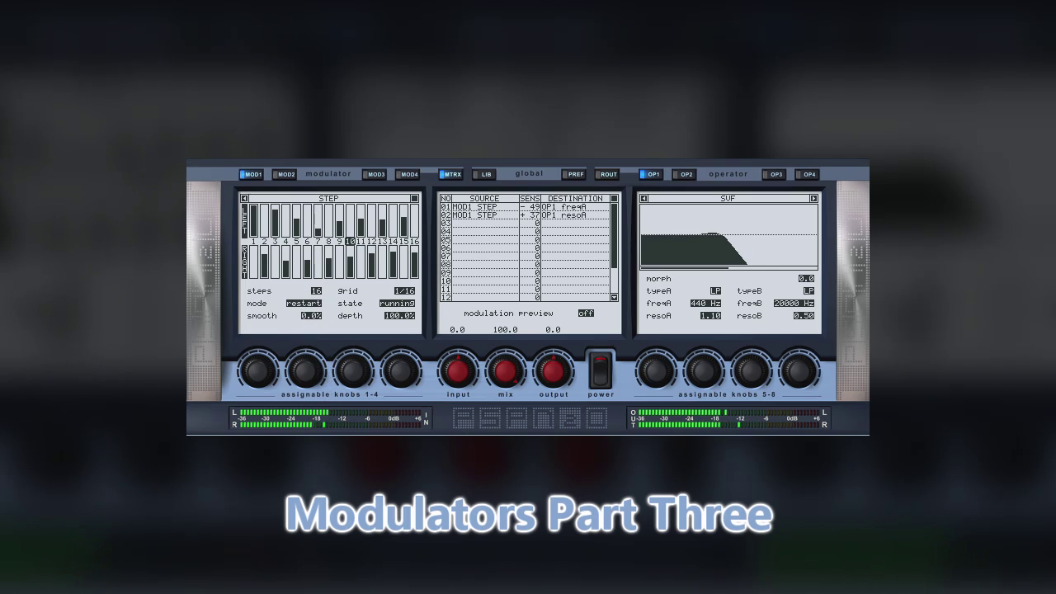
Switch modulation preview from off to the left channel
left_click(584, 312)
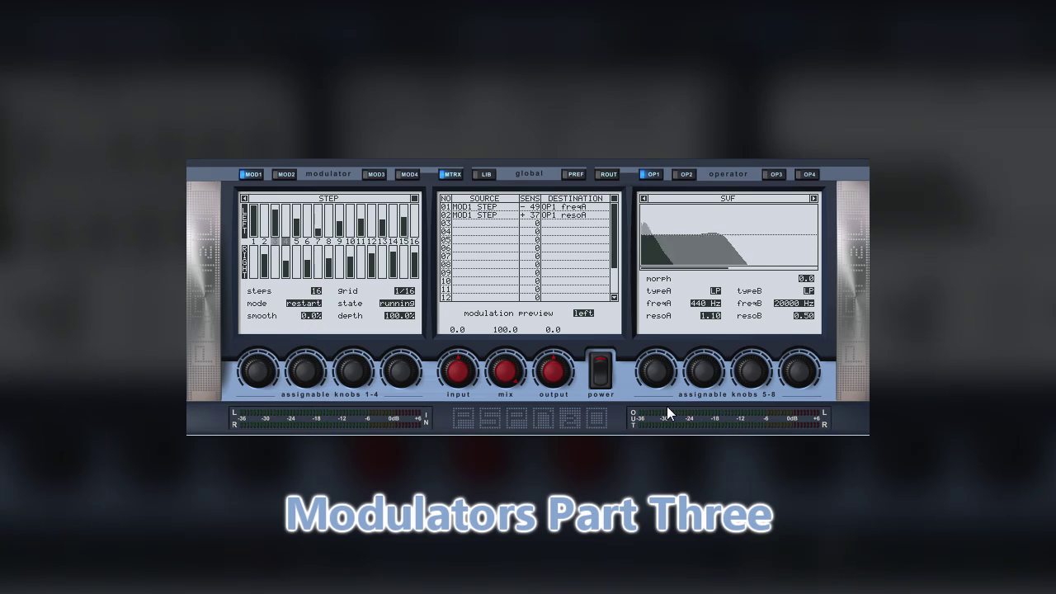
Set ASSIGNABLE KNOB > KNOB1 as the source of slots 03 and 04
left_click(494, 226)
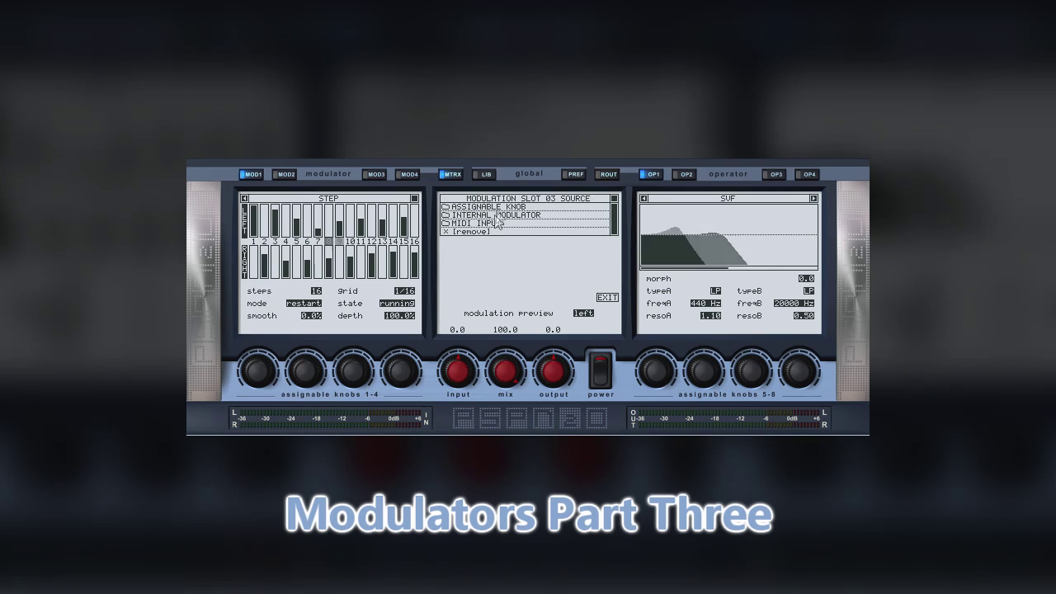
left_click(498, 208)
left_click(478, 216)
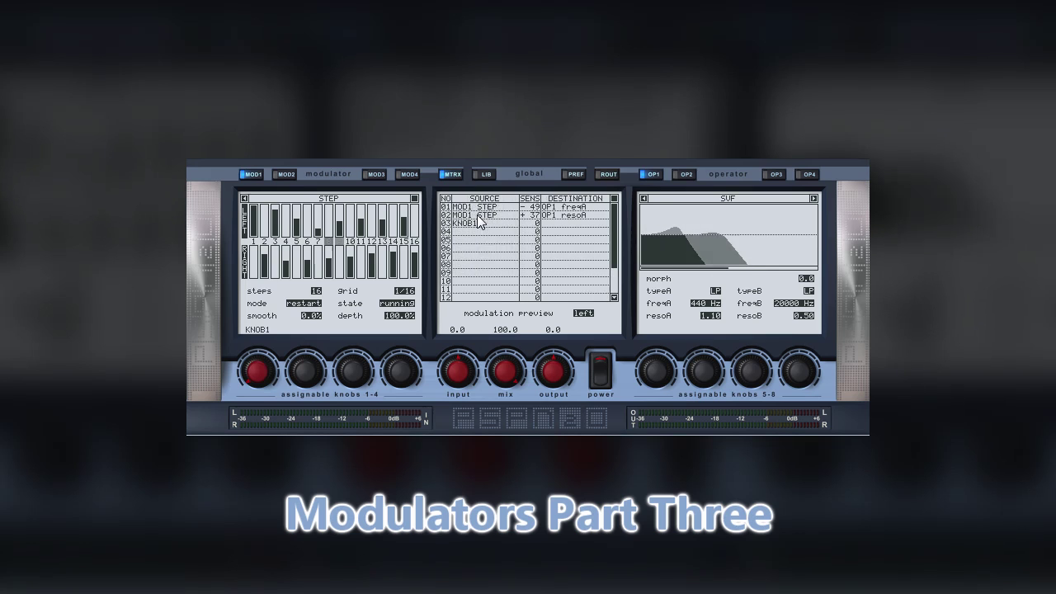
left_click(476, 231)
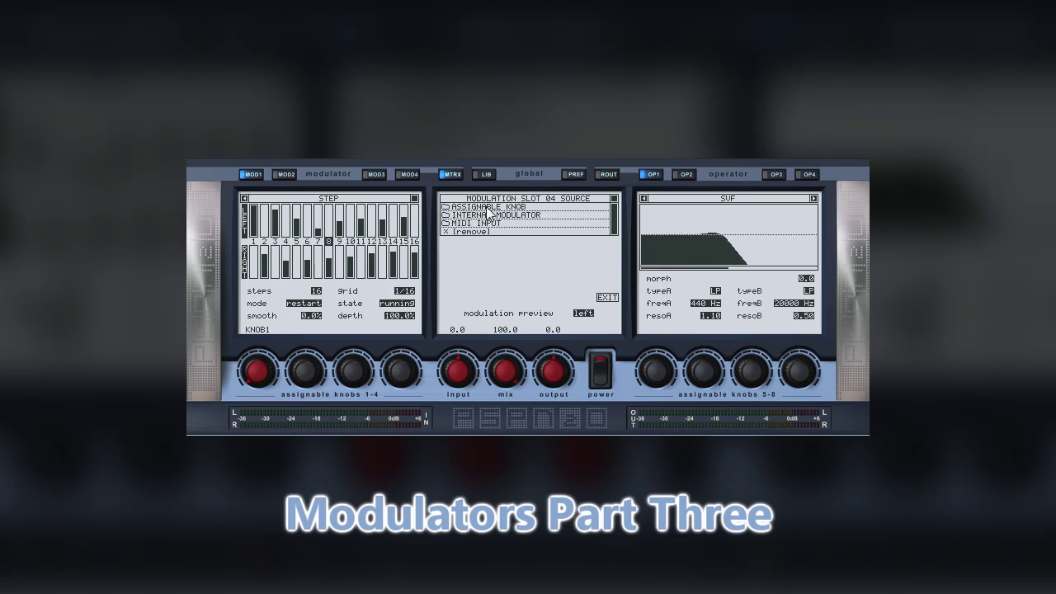
left_click(486, 208)
left_click(482, 218)
Send slot 03 to OP1 (SVF) freqA at +41 and slot 04 to OP1 resoA
left_click(560, 222)
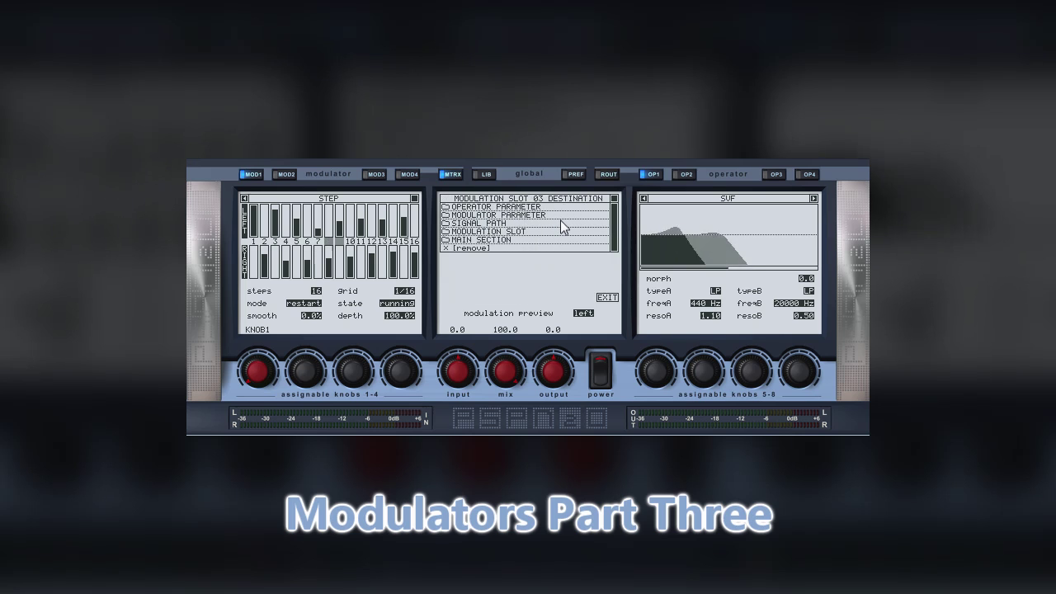
left_click(504, 208)
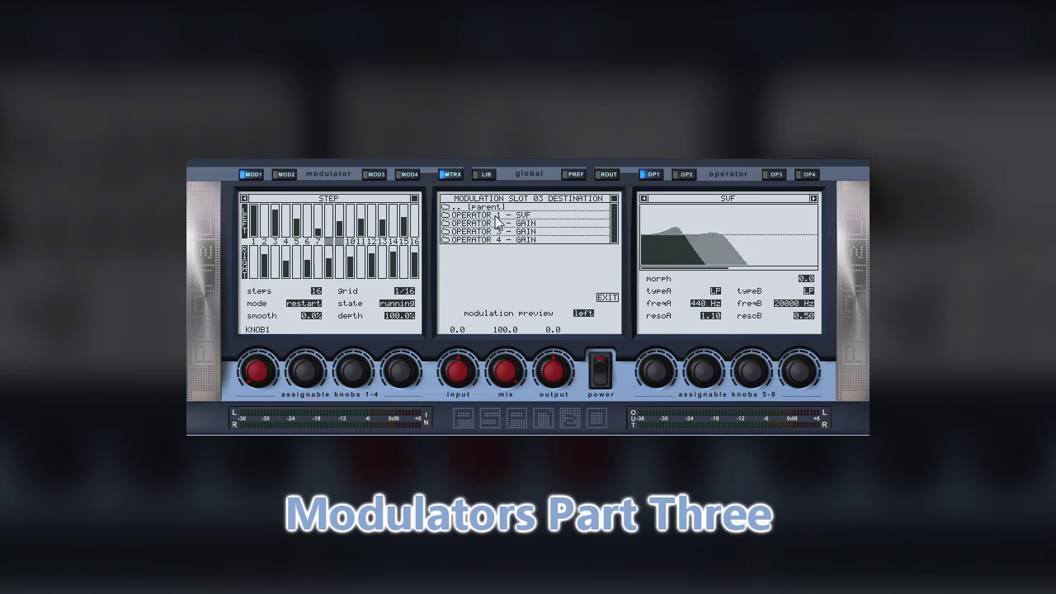
left_click(499, 215)
left_click(528, 217)
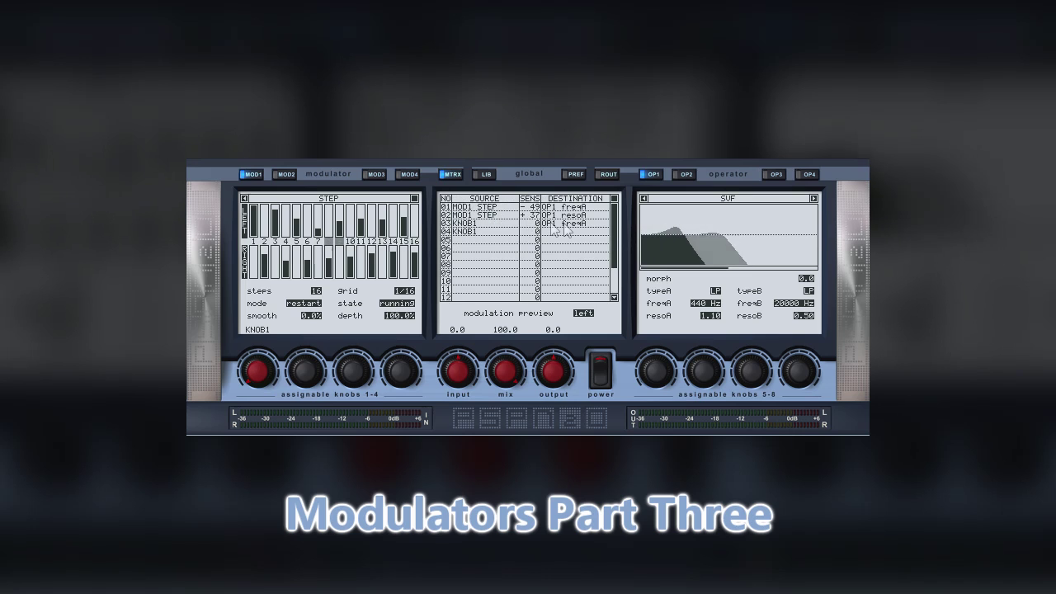
left_click(566, 231)
left_click(525, 207)
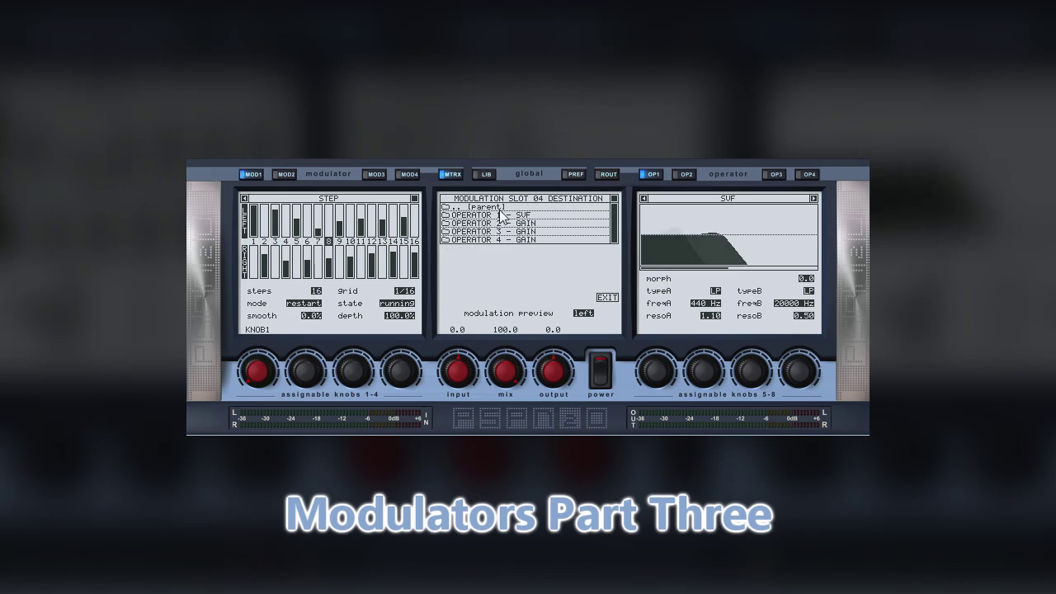
left_click(503, 215)
left_click(520, 223)
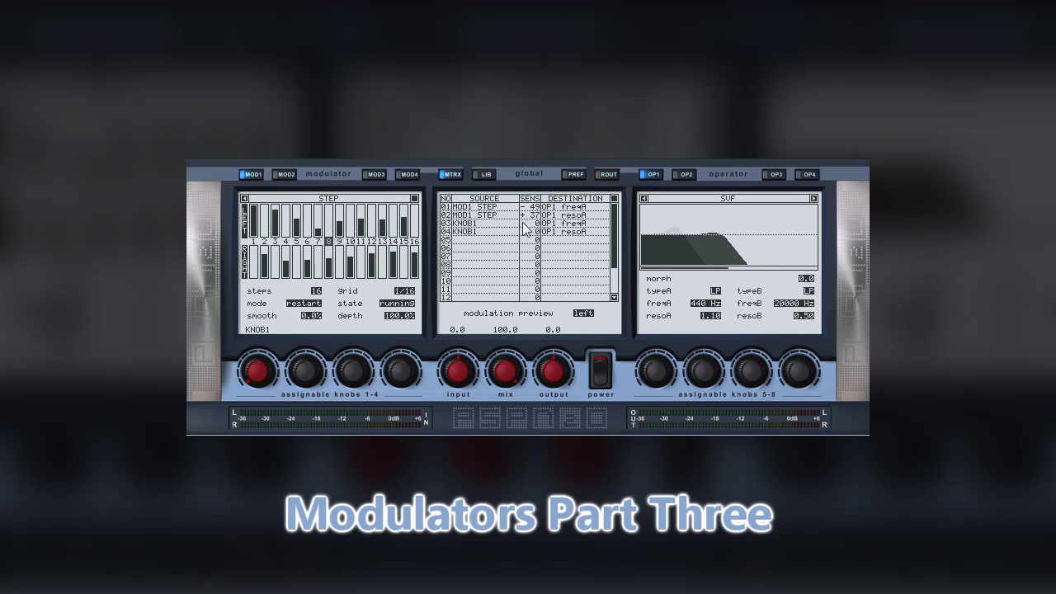
left_click_drag(530, 222, 533, 247)
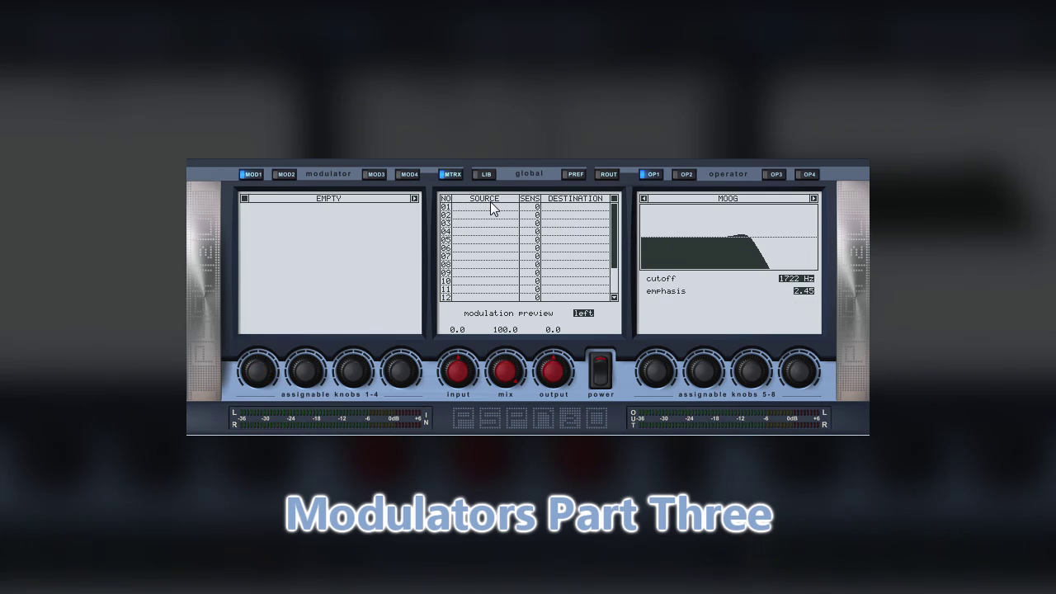
Bring up the source choices for modulation slot 01
left_click(489, 207)
Look through the MIDI INPUT > MIDI CONTROL CHANGE sources, then exit back to the matrix
left_click(487, 224)
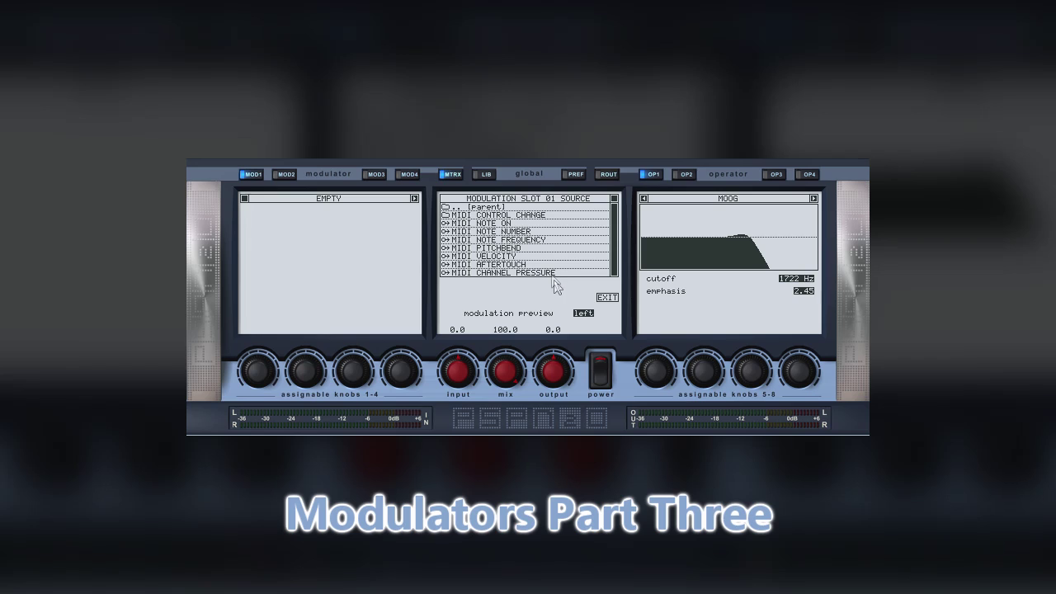
double_click(536, 216)
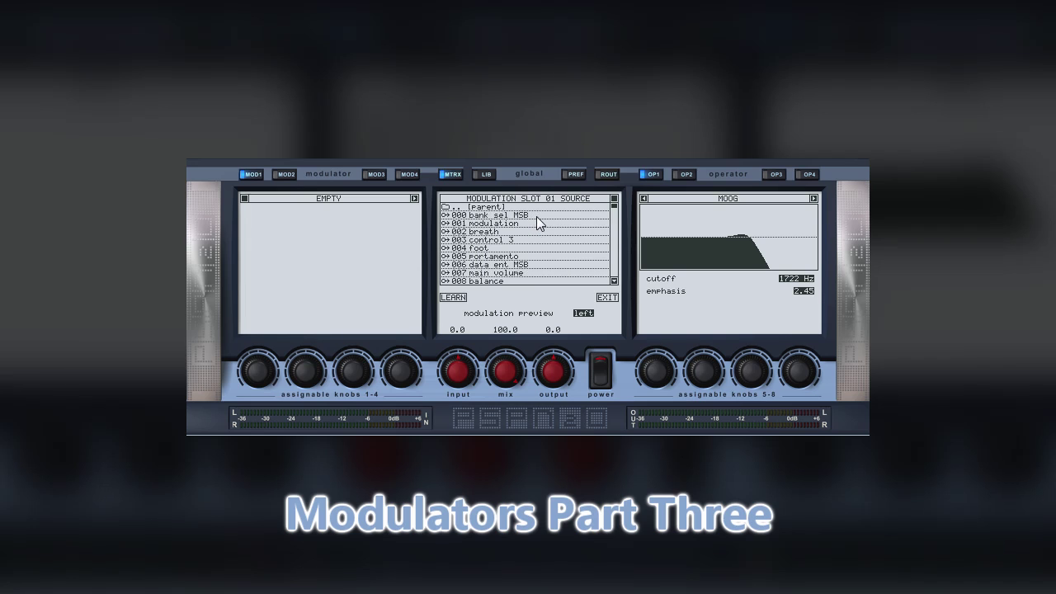
left_click_drag(615, 206, 620, 291)
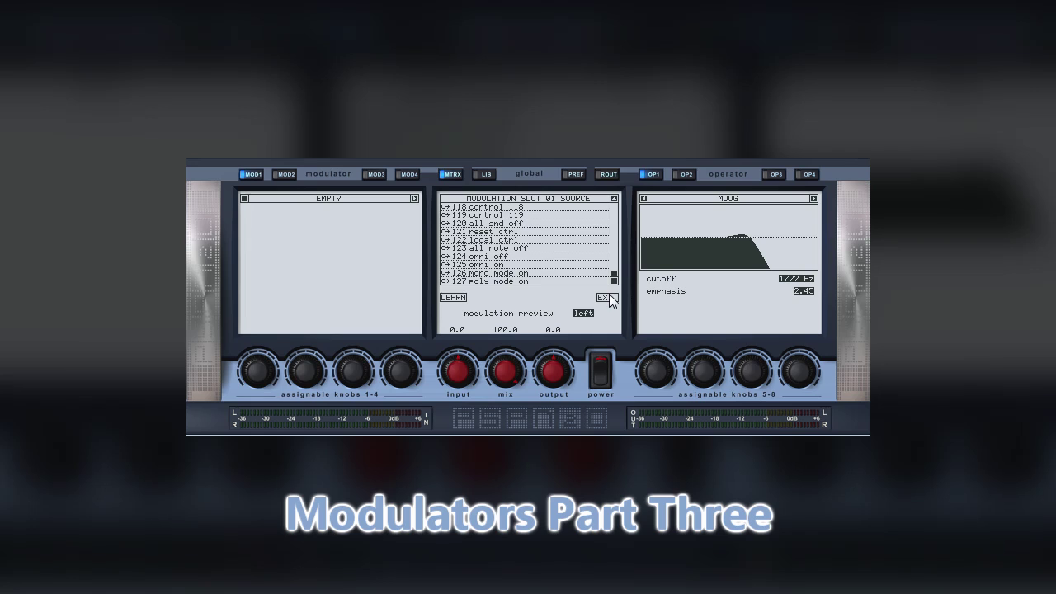
left_click(608, 297)
Set MIDI AFTERTOUCH as the source of slots 01 and 02
left_click(499, 208)
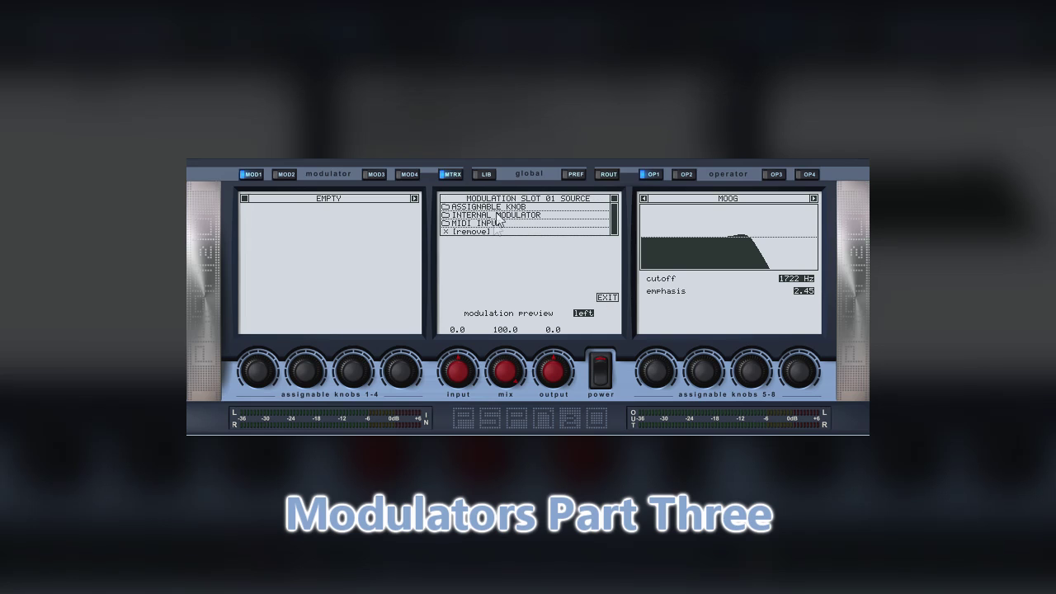
left_click(497, 261)
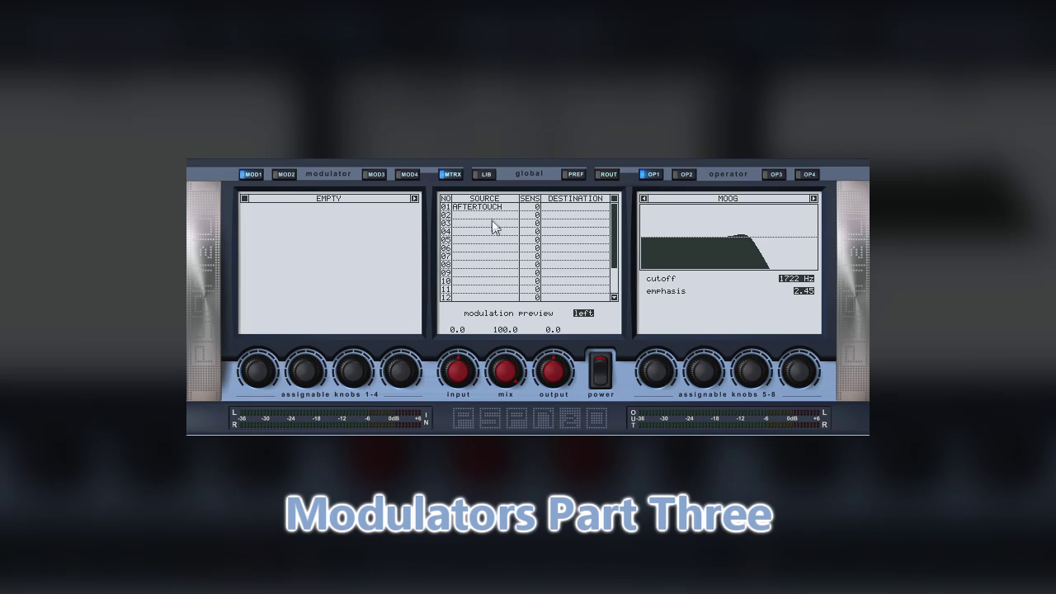
left_click(495, 219)
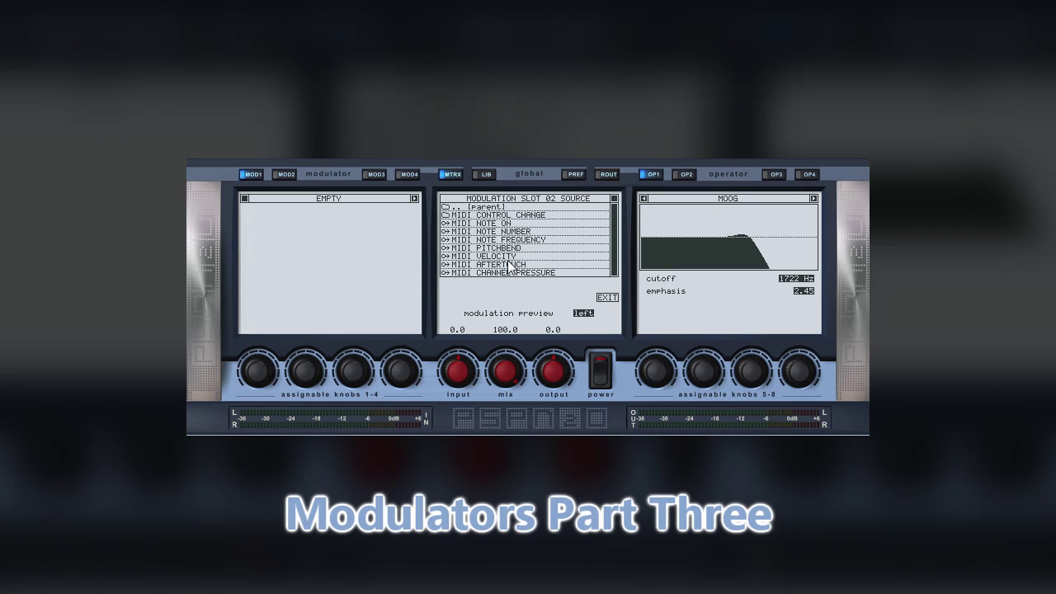
left_click(510, 264)
Send slot 01 to OP1 (MOOG) cutoff at +88 and slot 02 to emphasis at −52
left_click(566, 209)
left_click(530, 207)
left_click(512, 217)
left_click(509, 216)
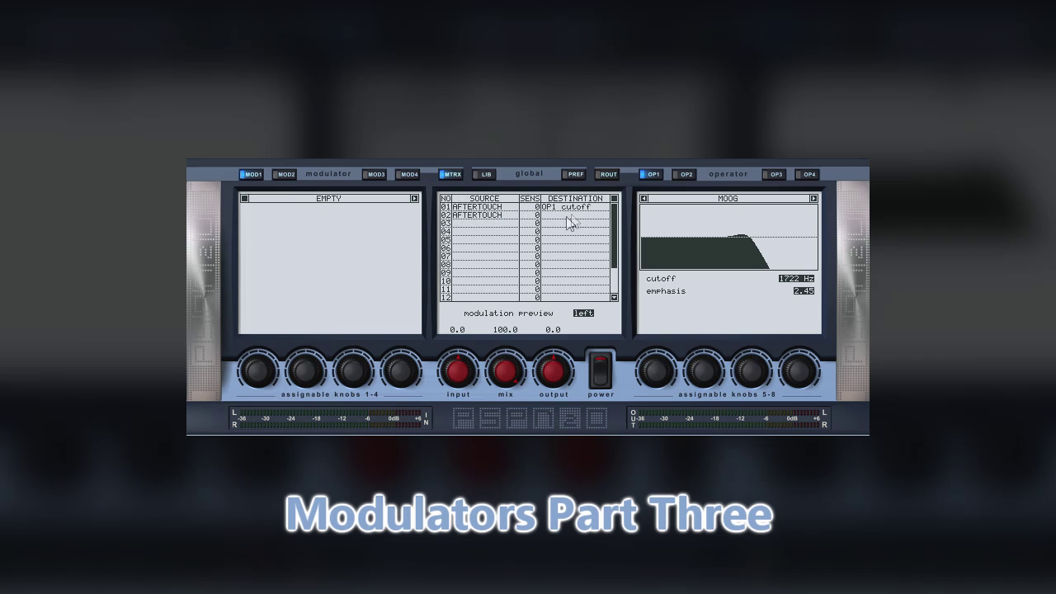
left_click(568, 214)
left_click(532, 212)
left_click(532, 214)
left_click(561, 223)
left_click_drag(535, 208, 547, 161)
mouse_move(533, 215)
left_mouse_down()
mouse_move(537, 262)
mouse_move(538, 214)
mouse_move(527, 206)
left_mouse_up()
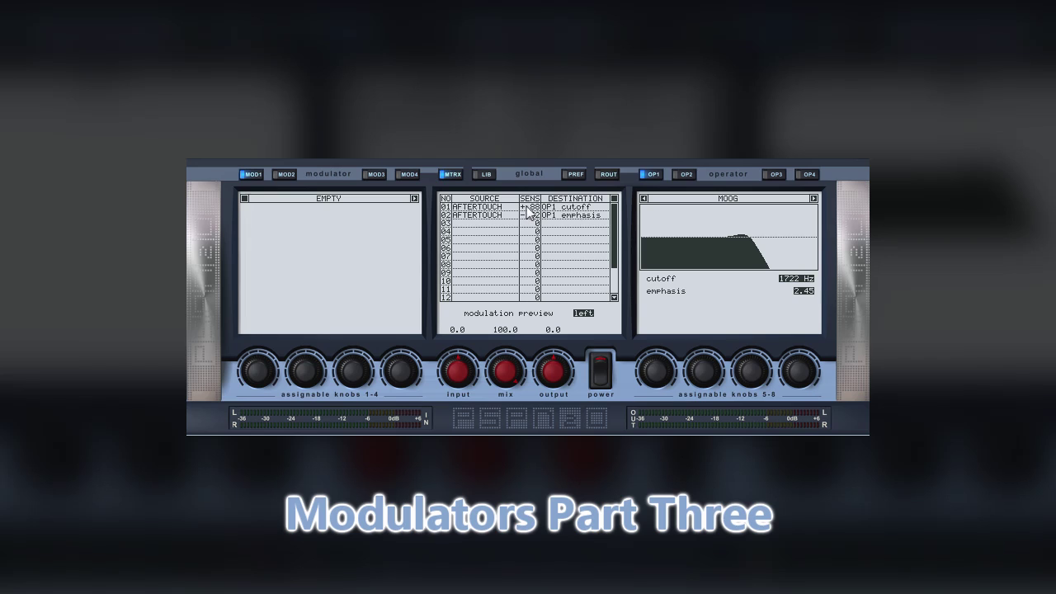